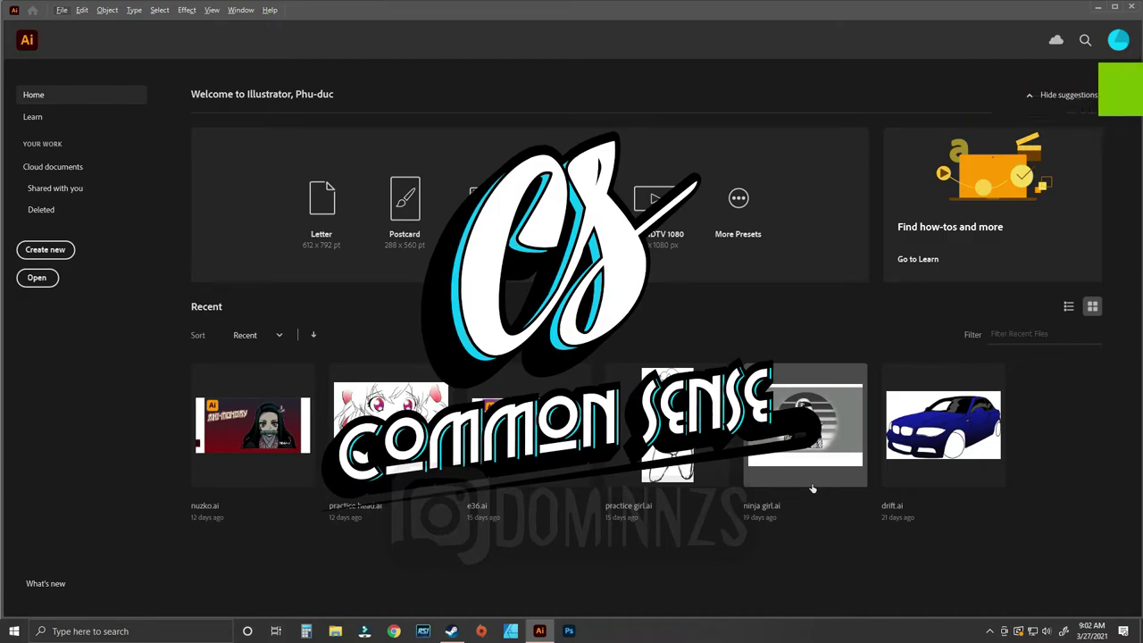
Step: Create a new 1920 x 1080 px RGB document with a custom name
click(63, 253)
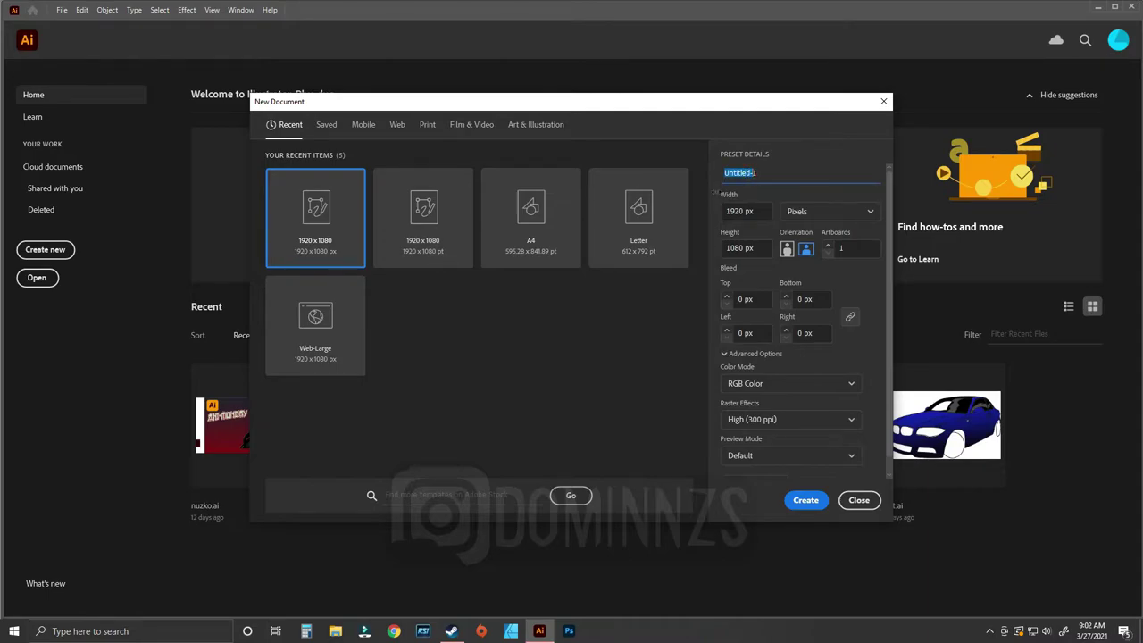
text(thi)
click(809, 502)
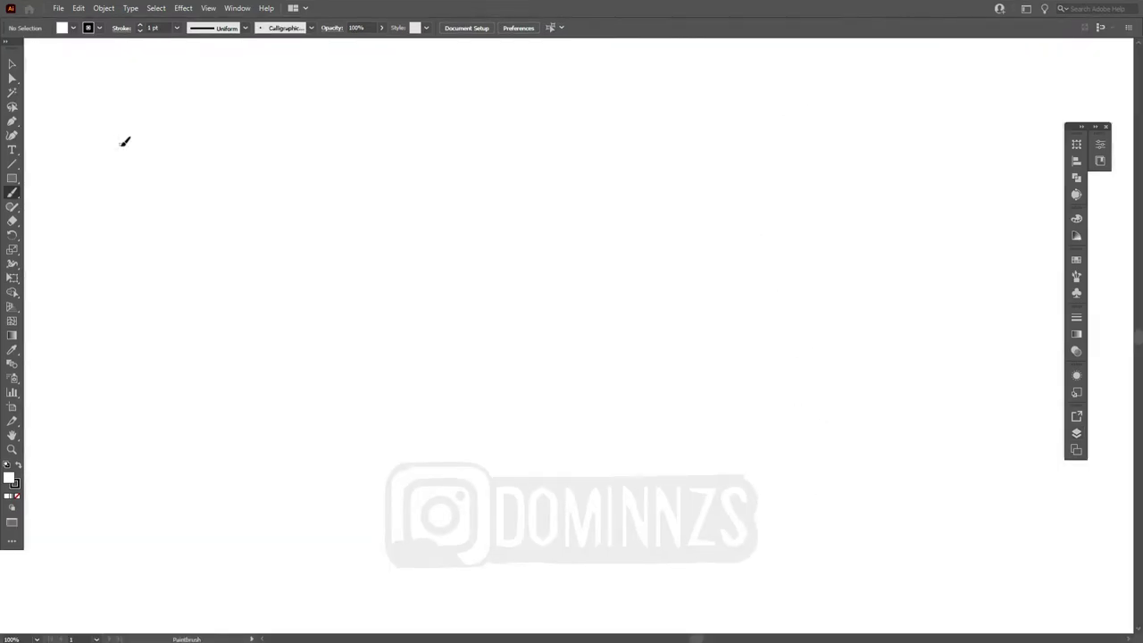
Step: Handwrite the note "START with the" in the canvas's upper-left area with the Paintbrush
mouse_move(112, 101)
mouse_down()
mouse_move(114, 147)
mouse_move(153, 142)
mouse_up()
drag(162, 103, 178, 151)
drag(207, 115, 241, 125)
mouse_move(247, 105)
mouse_down()
mouse_move(248, 127)
mouse_move(264, 104)
mouse_up()
mouse_move(267, 114)
mouse_down()
mouse_move(278, 124)
mouse_move(302, 116)
mouse_move(314, 77)
mouse_up()
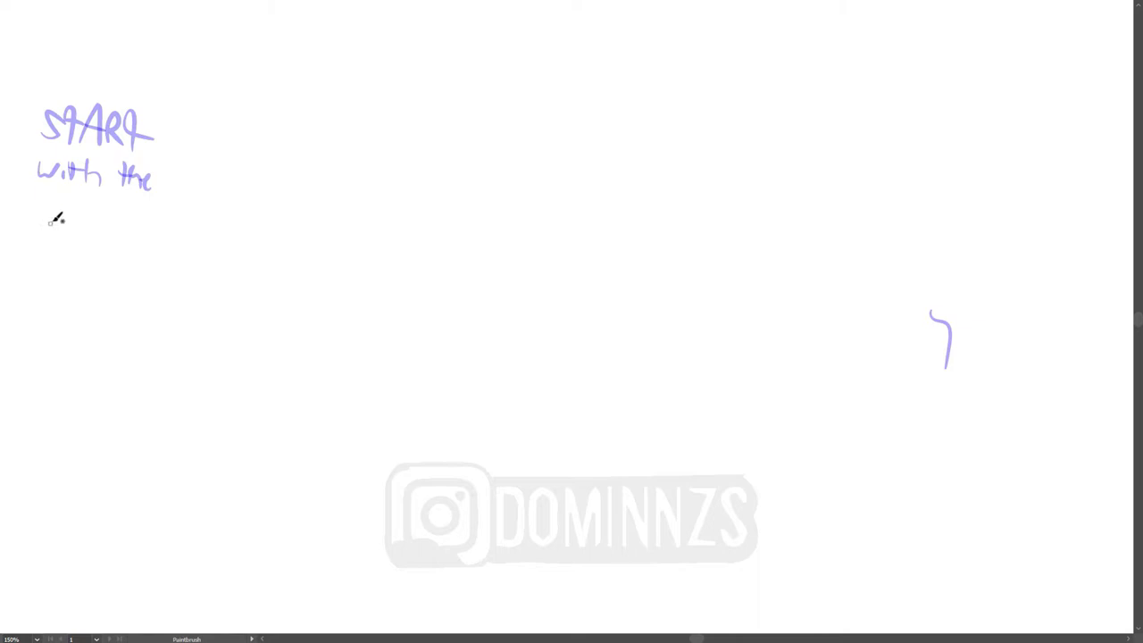
Step: Complete the note with "Torso" and an arrow leading to a small inverted-triangle torso shape
mouse_move(45, 204)
mouse_down()
mouse_move(47, 228)
mouse_move(59, 202)
mouse_up()
mouse_move(61, 216)
mouse_down()
mouse_move(90, 229)
mouse_move(109, 218)
mouse_move(187, 225)
mouse_move(157, 241)
mouse_up()
mouse_move(230, 278)
mouse_down()
mouse_move(261, 200)
mouse_move(230, 295)
mouse_up()
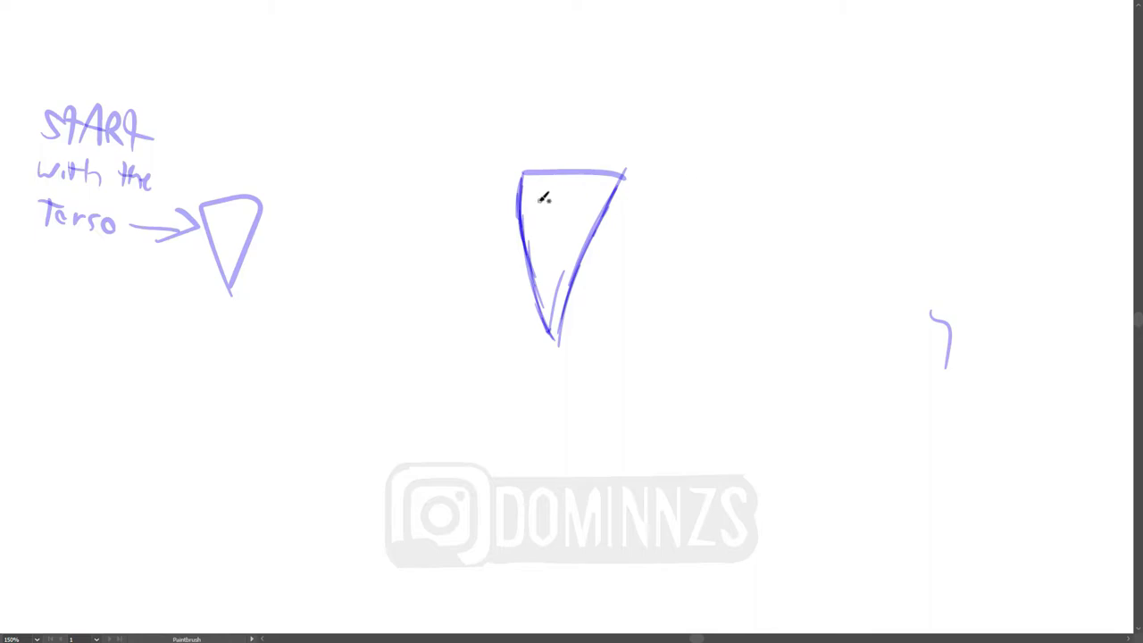
Step: Handwrite "Torso" inside the large triangle, and the notes "Legs ARMS" and "BEANS or eggs" beside the figure
mouse_move(533, 188)
mouse_down()
mouse_move(533, 209)
mouse_move(541, 187)
mouse_move(561, 208)
mouse_up()
drag(577, 199, 579, 203)
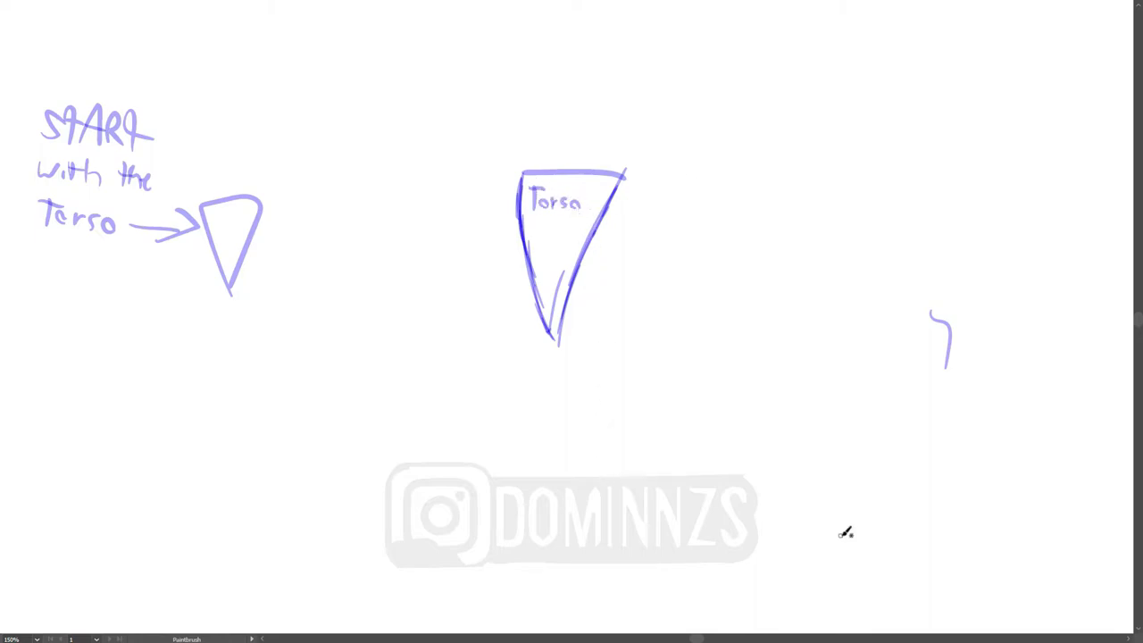
mouse_move(810, 174)
mouse_down()
mouse_move(813, 201)
mouse_move(955, 203)
mouse_up()
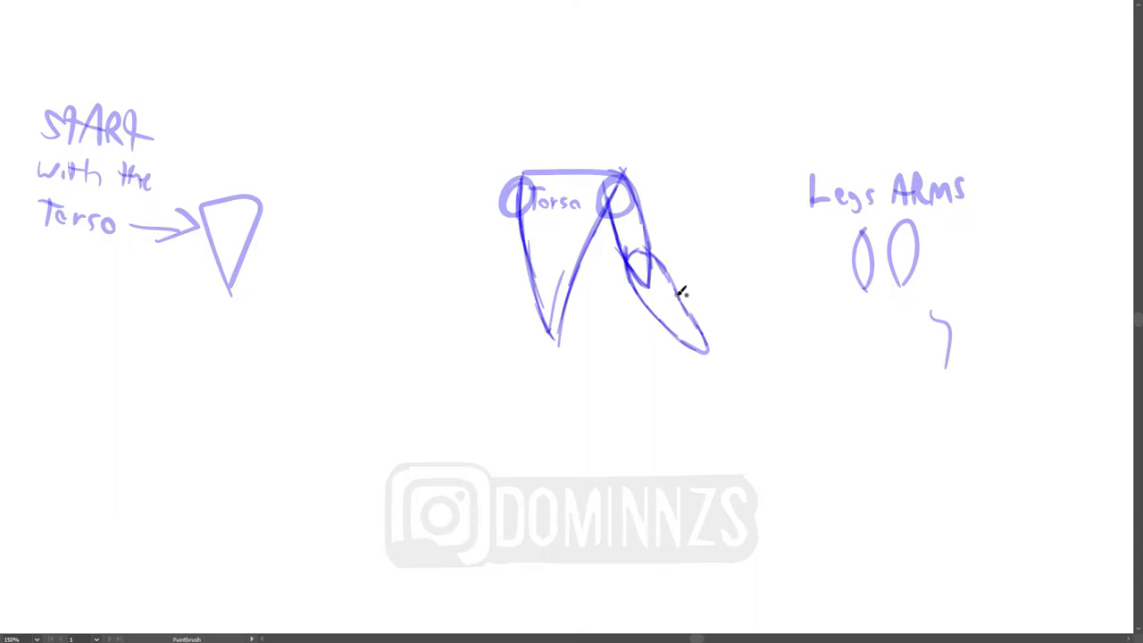
mouse_move(778, 288)
mouse_down()
mouse_move(714, 296)
mouse_move(801, 306)
mouse_move(807, 320)
mouse_move(833, 323)
mouse_move(902, 312)
mouse_move(912, 321)
mouse_move(948, 301)
mouse_move(943, 266)
mouse_move(960, 266)
mouse_up()
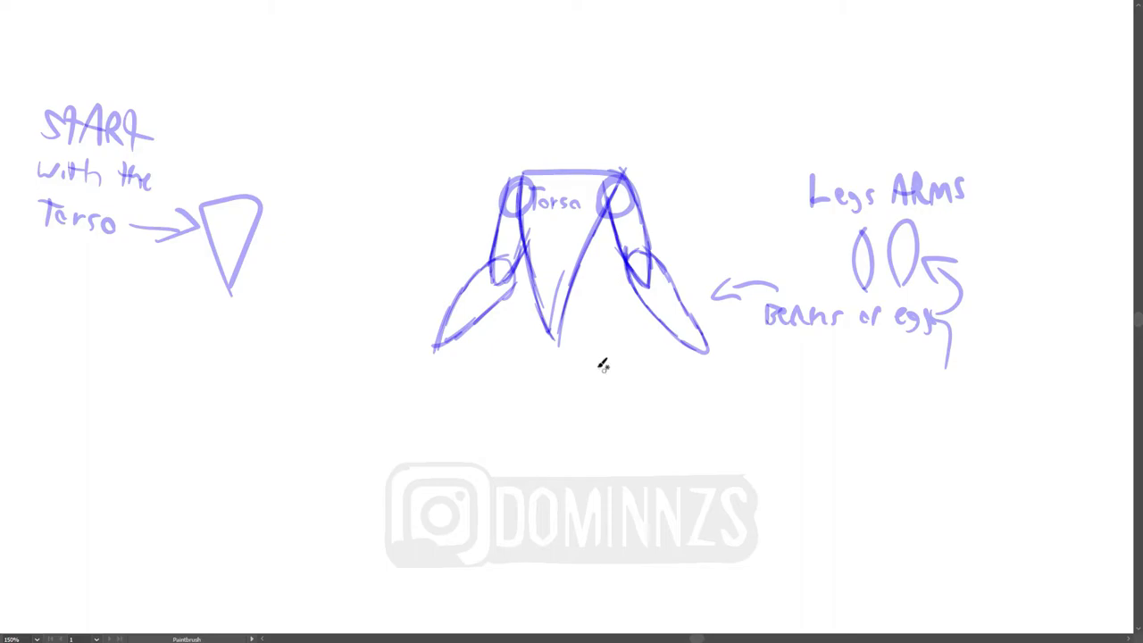
Step: Draw a wide crotch oval over the torso's lower tip, and add an arrow from the legs note
mouse_move(609, 333)
mouse_down()
mouse_move(551, 377)
mouse_move(535, 291)
mouse_move(607, 357)
mouse_move(498, 319)
mouse_move(568, 374)
mouse_up()
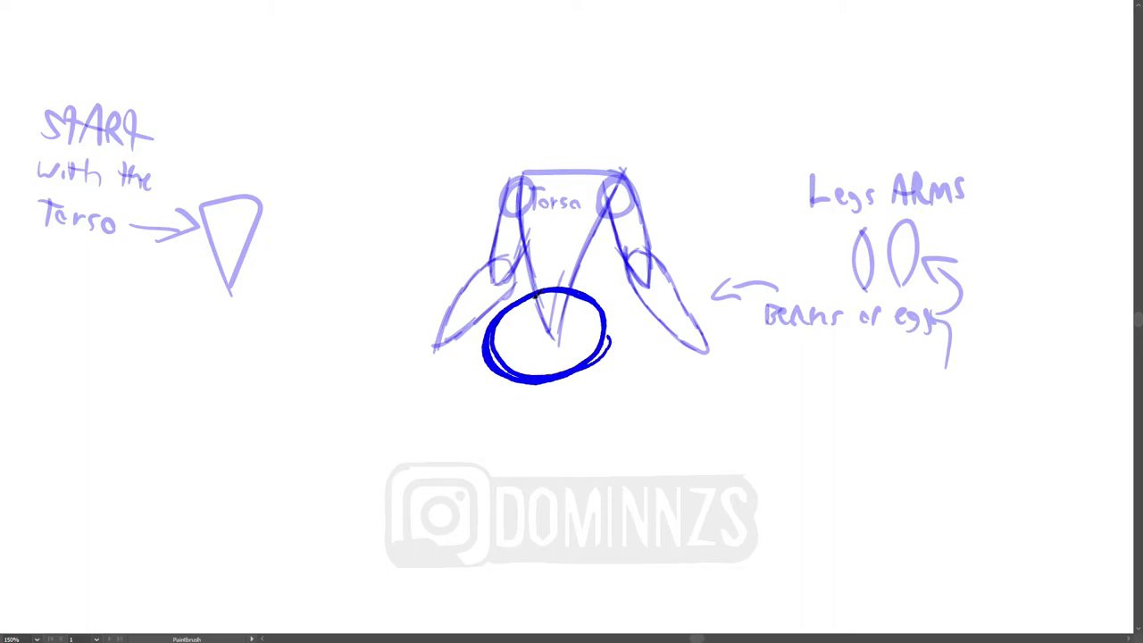
drag(542, 294, 595, 355)
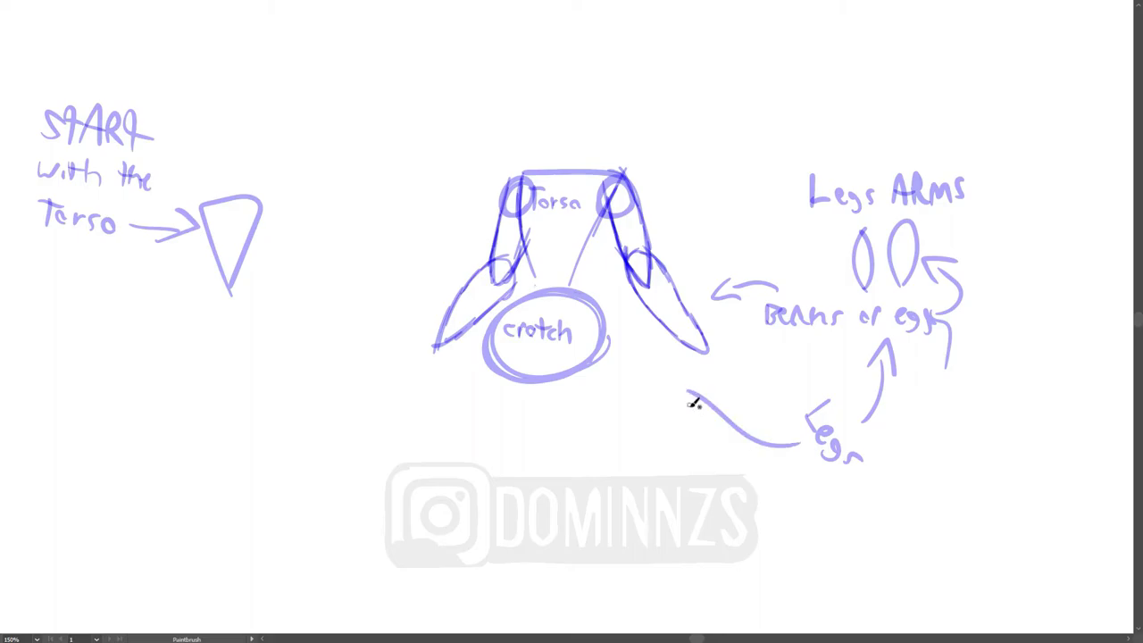
drag(694, 401, 705, 387)
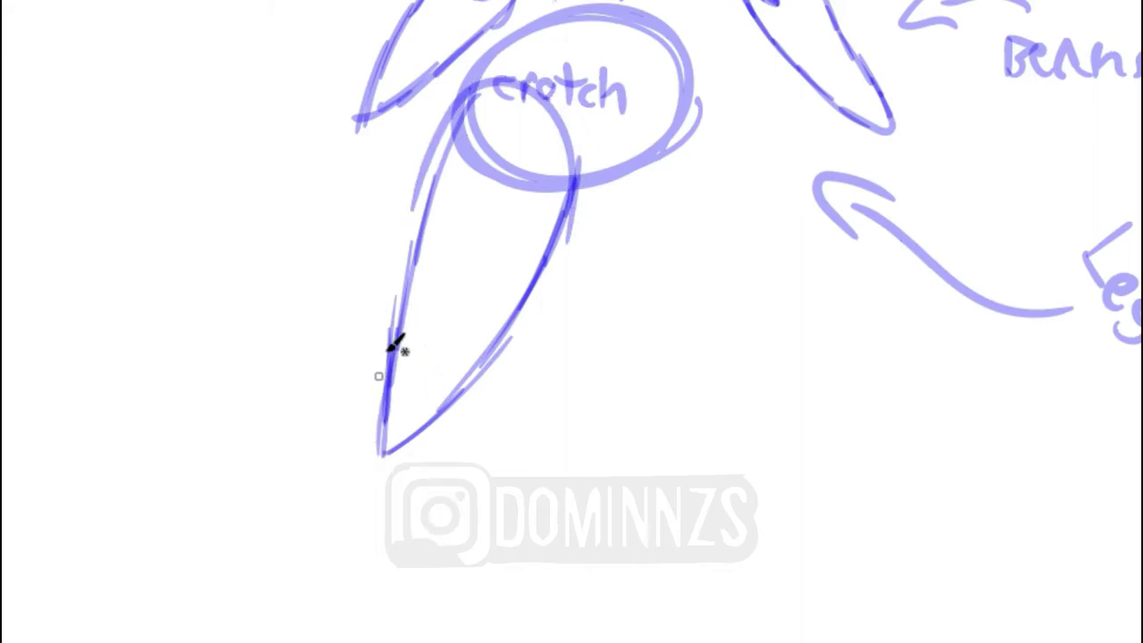
Step: Sketch two elongated, bean-shaped thighs spreading outward from the crotch oval
drag(389, 348, 369, 468)
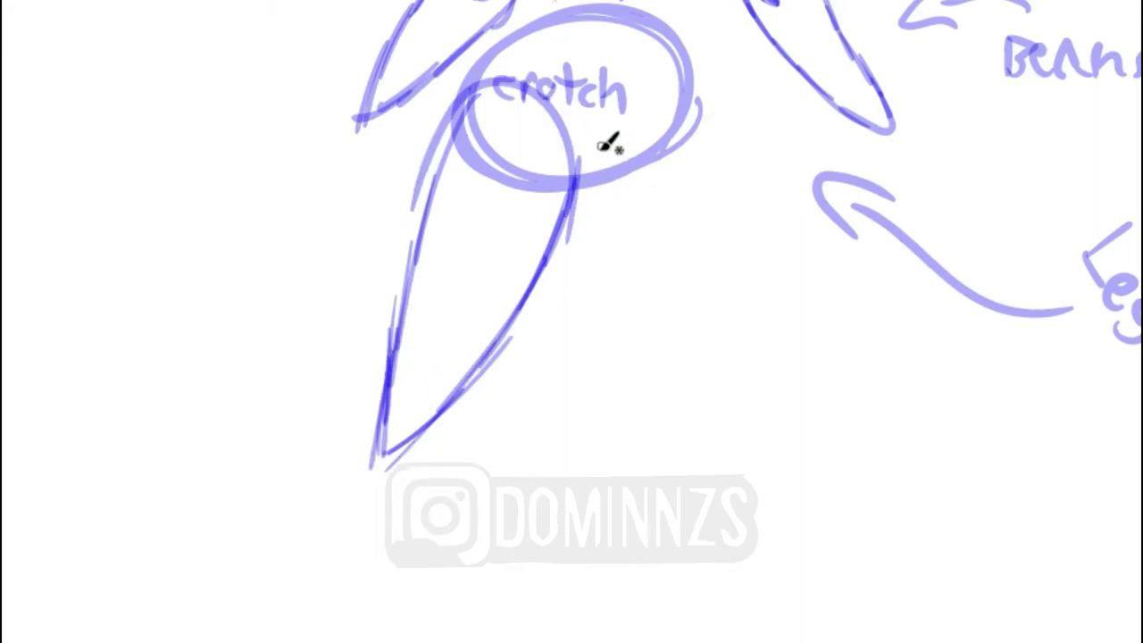
mouse_move(595, 158)
mouse_down()
mouse_move(627, 255)
mouse_move(615, 248)
mouse_move(653, 306)
mouse_move(794, 428)
mouse_up()
drag(718, 384, 821, 454)
mouse_move(747, 395)
mouse_down()
mouse_move(884, 470)
mouse_move(890, 459)
mouse_move(829, 350)
mouse_up()
drag(878, 440, 798, 291)
drag(852, 387, 770, 241)
drag(811, 324, 730, 145)
drag(766, 250, 706, 122)
mouse_move(755, 192)
mouse_down()
mouse_move(713, 121)
mouse_move(652, 69)
mouse_move(568, 119)
mouse_up()
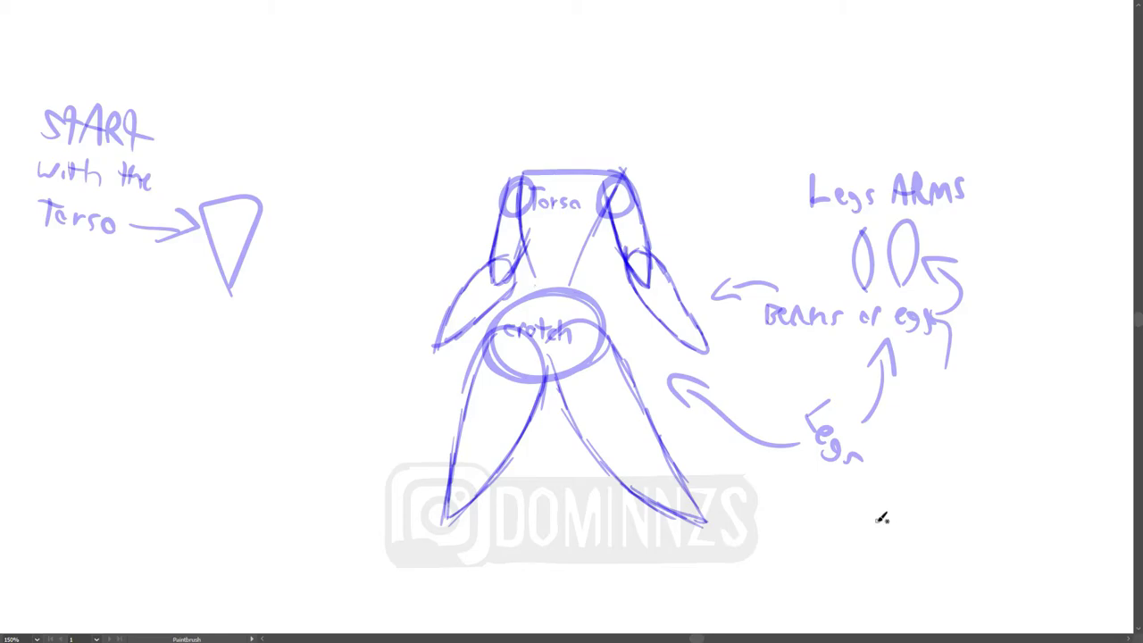
Step: Sketch oval lower legs overlapping the tips of both thighs
mouse_move(462, 465)
mouse_down()
mouse_move(416, 515)
mouse_move(397, 607)
mouse_up()
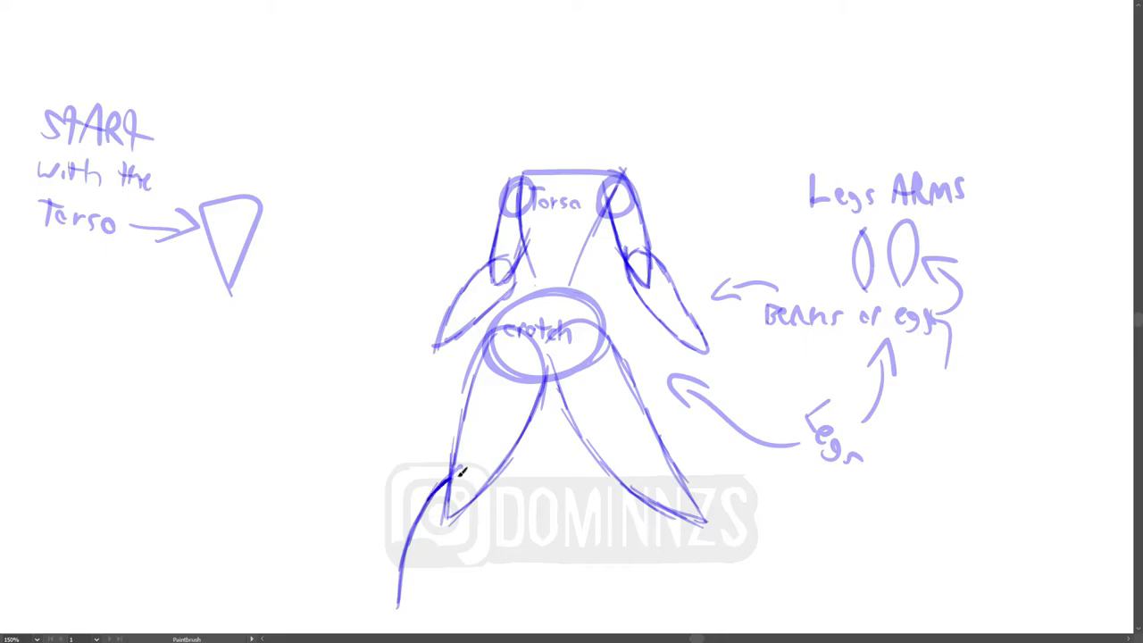
mouse_move(456, 472)
mouse_down()
mouse_move(472, 531)
mouse_move(421, 616)
mouse_up()
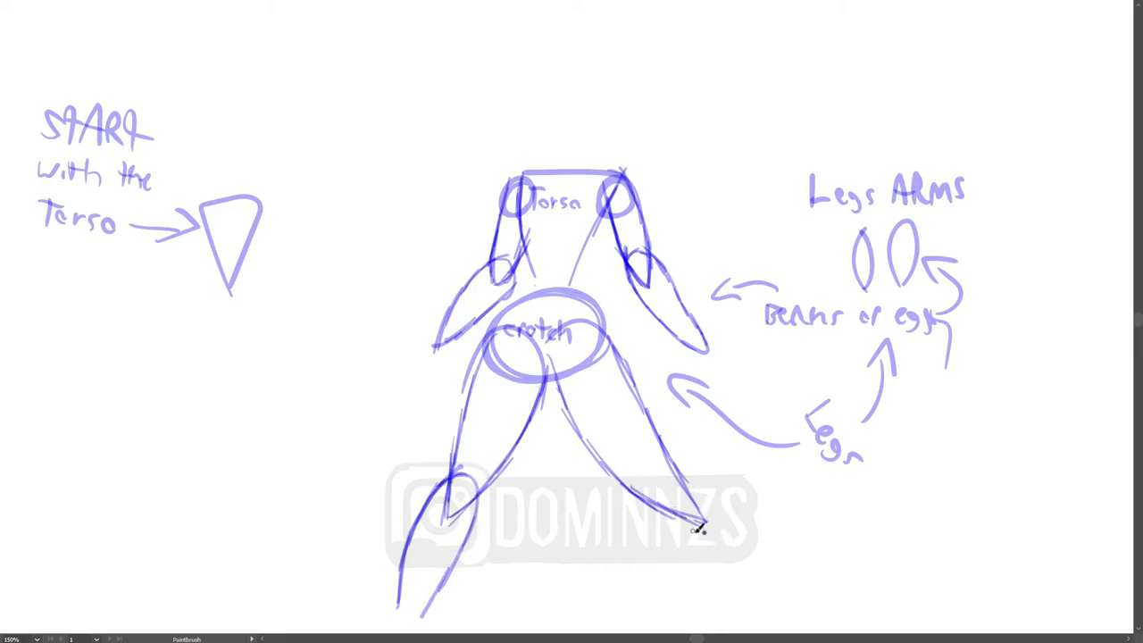
mouse_move(712, 570)
mouse_down()
mouse_move(660, 513)
mouse_move(682, 478)
mouse_move(727, 511)
mouse_move(766, 568)
mouse_move(774, 614)
mouse_up()
drag(689, 548, 773, 614)
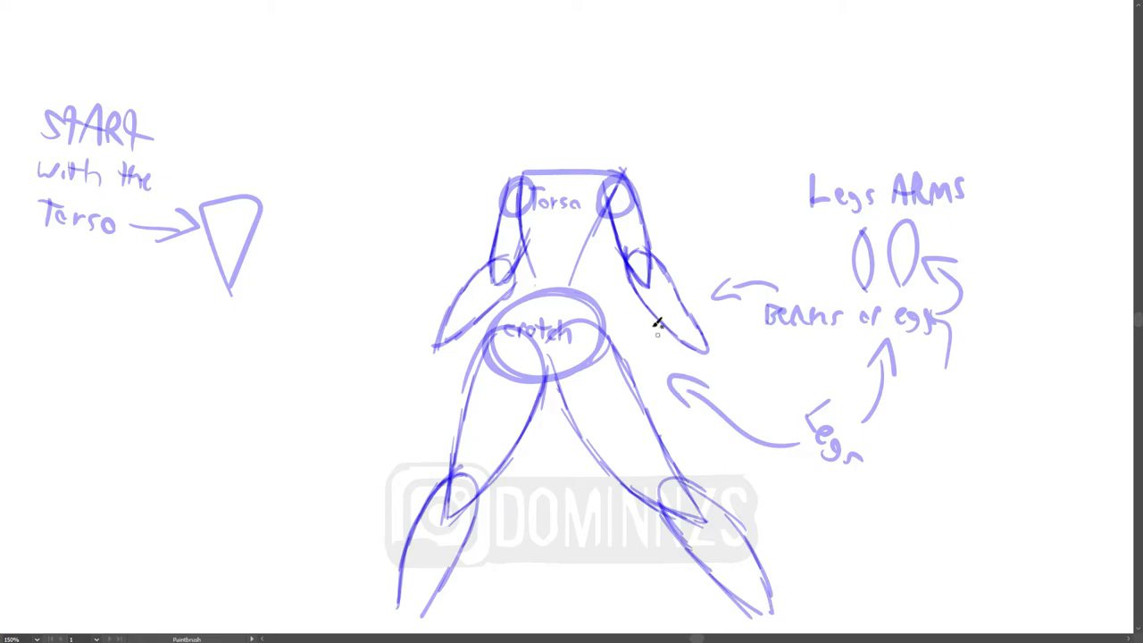
Step: Mark both sides of the waist with small circles, add a "connect" note with an arrow, and curve the waistline into the torso
drag(598, 273, 601, 286)
drag(529, 273, 523, 284)
mouse_move(616, 294)
mouse_down()
mouse_move(649, 366)
mouse_move(689, 412)
mouse_move(700, 407)
mouse_move(714, 451)
mouse_move(806, 468)
mouse_up()
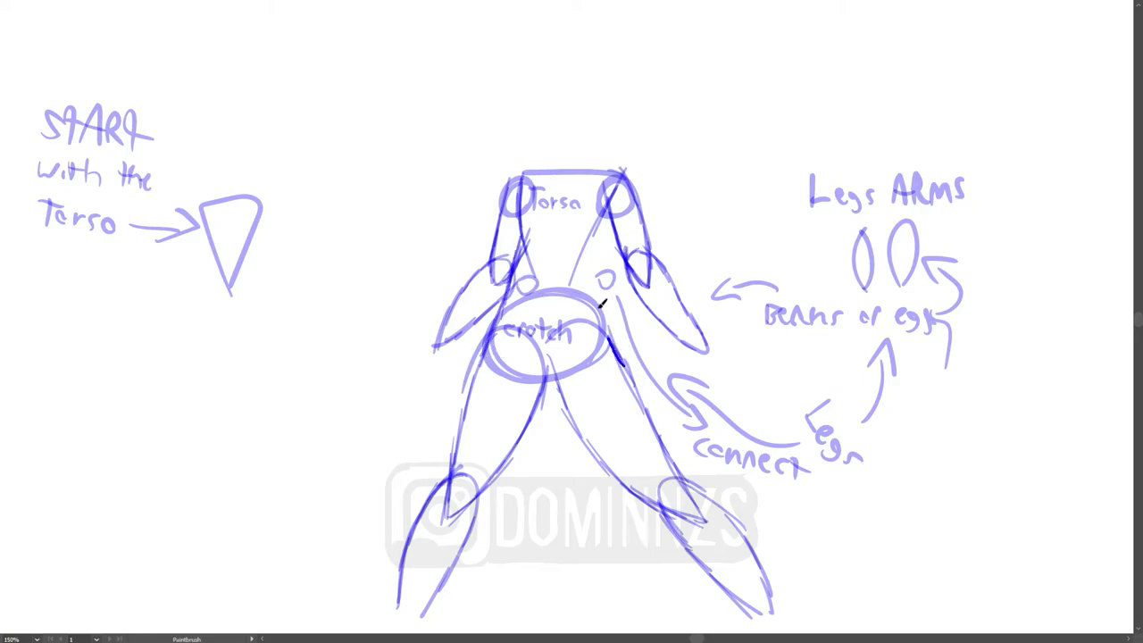
drag(598, 277, 623, 223)
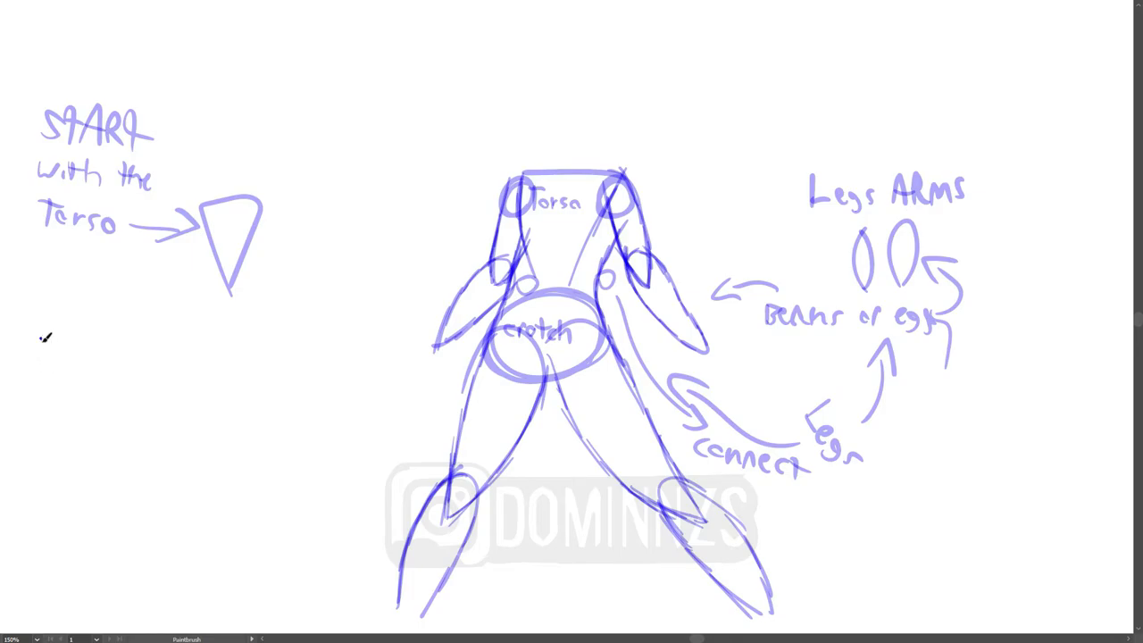
Step: Handwrite the note "Women are curvy" with a long arrow pointing to the figure's hip
mouse_move(40, 339)
mouse_down()
mouse_move(79, 341)
mouse_move(114, 366)
mouse_move(126, 352)
mouse_move(150, 368)
mouse_move(208, 356)
mouse_up()
drag(220, 357, 221, 364)
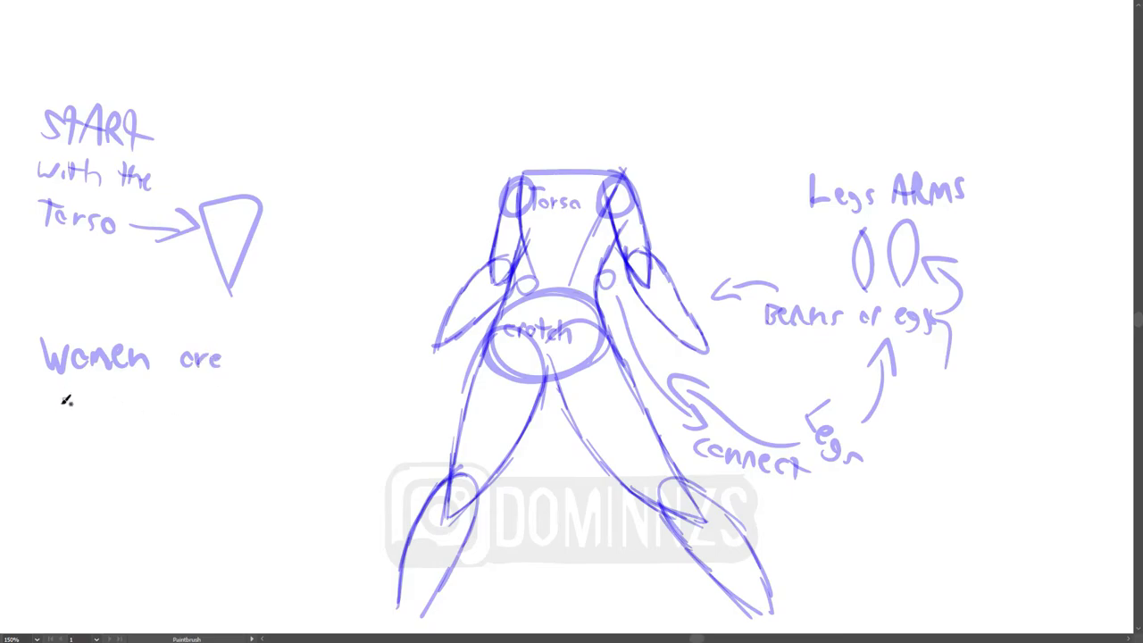
mouse_move(73, 400)
mouse_down()
mouse_move(70, 416)
mouse_move(114, 398)
mouse_move(142, 412)
mouse_up()
drag(153, 396, 127, 441)
mouse_move(194, 418)
mouse_down()
mouse_move(294, 419)
mouse_move(437, 366)
mouse_up()
drag(397, 409, 438, 371)
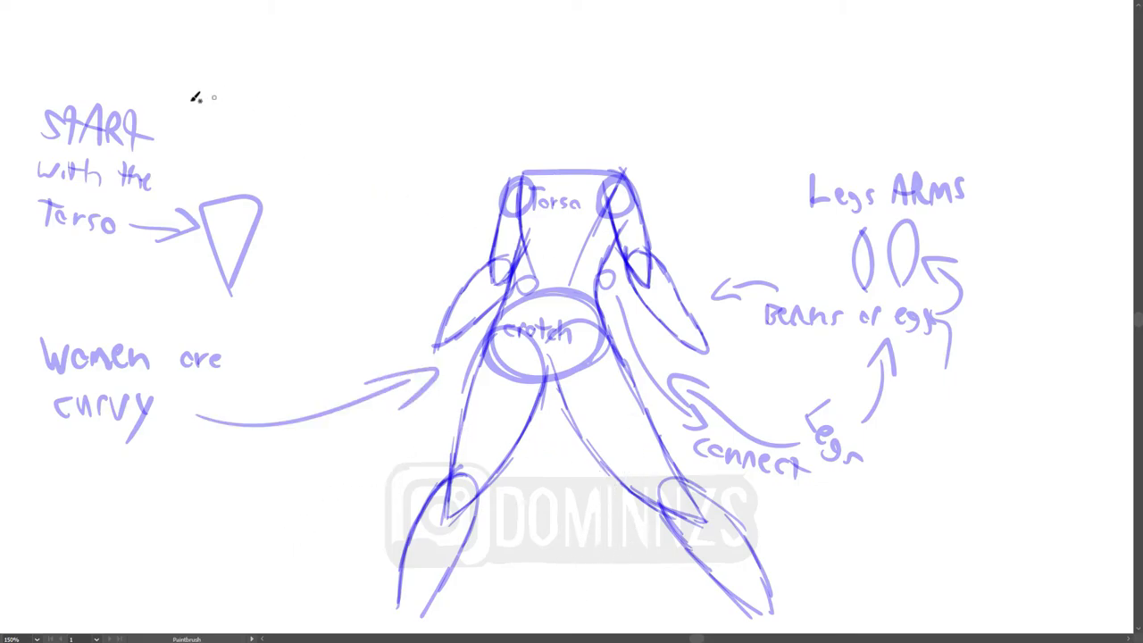
Step: Handwrite the note "clean up" above the small torso triangle
mouse_move(257, 83)
mouse_down()
mouse_move(270, 107)
mouse_move(387, 69)
mouse_move(382, 103)
mouse_up()
mouse_move(260, 125)
mouse_down()
mouse_move(288, 125)
mouse_move(316, 192)
mouse_up()
drag(302, 143, 309, 157)
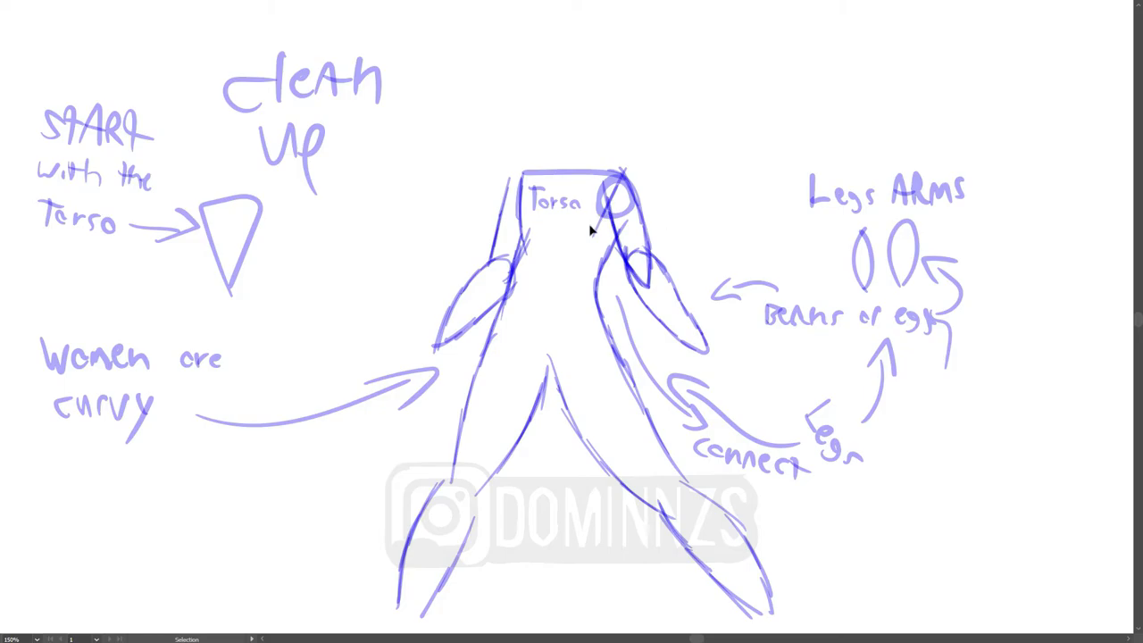
Step: Delete the overlapping construction strokes at the shoulder, elbow and torso side nearest the "BEANS or eggs" note
click(603, 241)
key(Delete)
click(628, 214)
key(Delete)
click(648, 273)
key(Delete)
click(641, 262)
key(Delete)
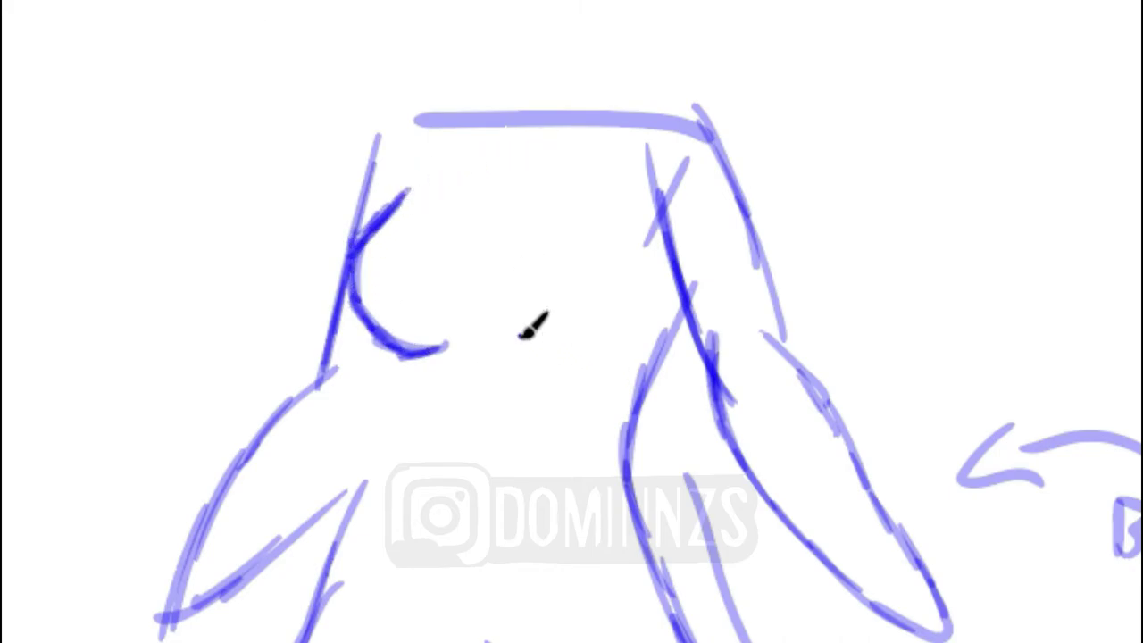
Step: Draw the second chest curve, and add rounded shoulder lines leading into the neck
mouse_move(520, 335)
mouse_down()
mouse_move(615, 349)
mouse_move(657, 306)
mouse_move(663, 245)
mouse_up()
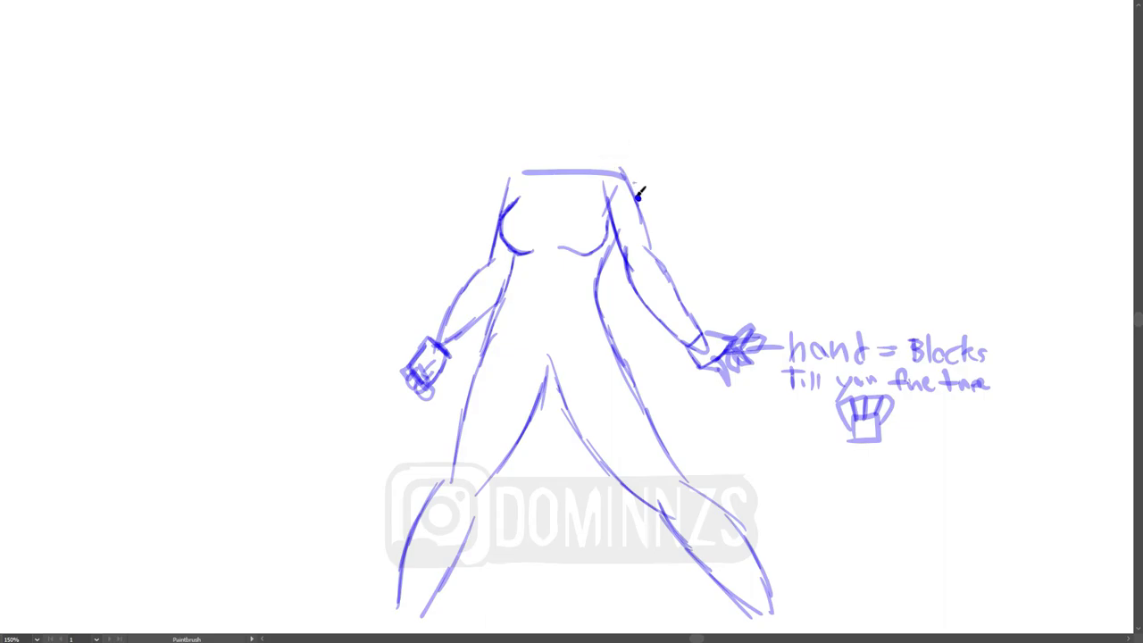
drag(639, 191, 613, 166)
mouse_move(636, 182)
mouse_down()
mouse_move(581, 166)
mouse_move(510, 200)
mouse_up()
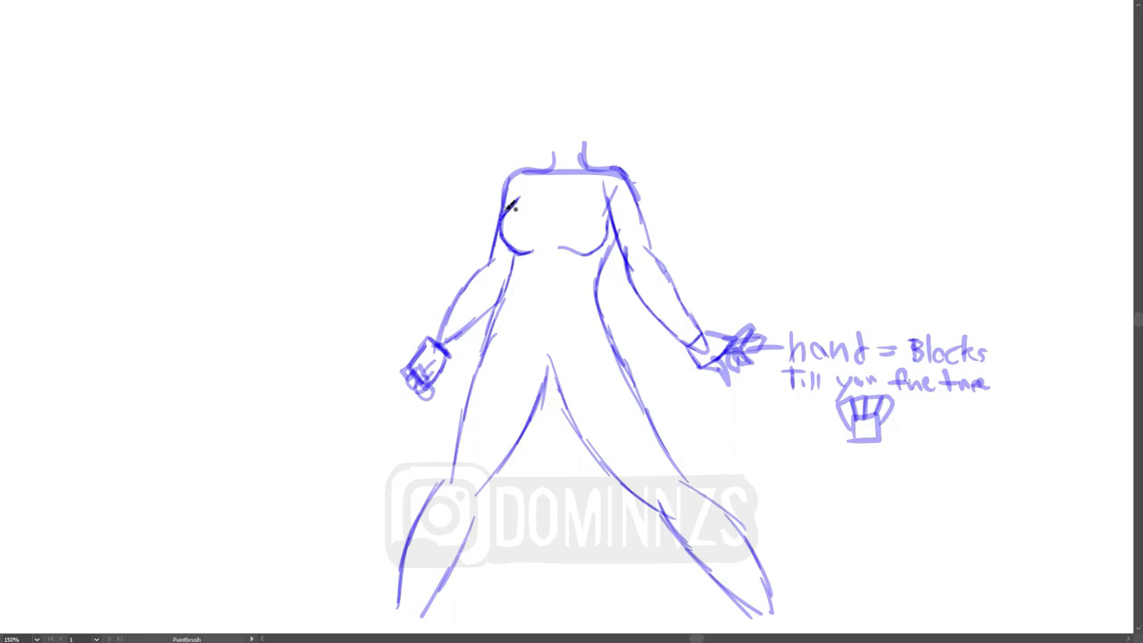
Step: Delete the straight line across the top of the torso and the stray strokes above the chest curve by the armpit
key(v)
click(568, 171)
key(Delete)
drag(588, 187, 620, 214)
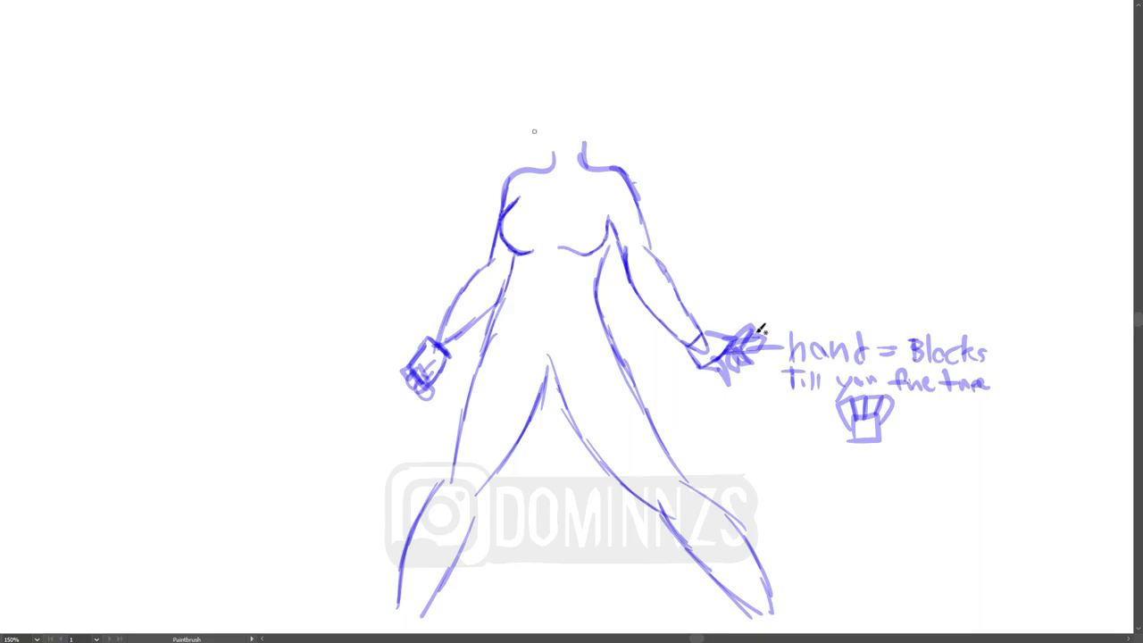
Step: Draw an arrow pointing at the head area, and add a vertical centre guideline down the face
drag(376, 104, 439, 98)
drag(395, 68, 379, 120)
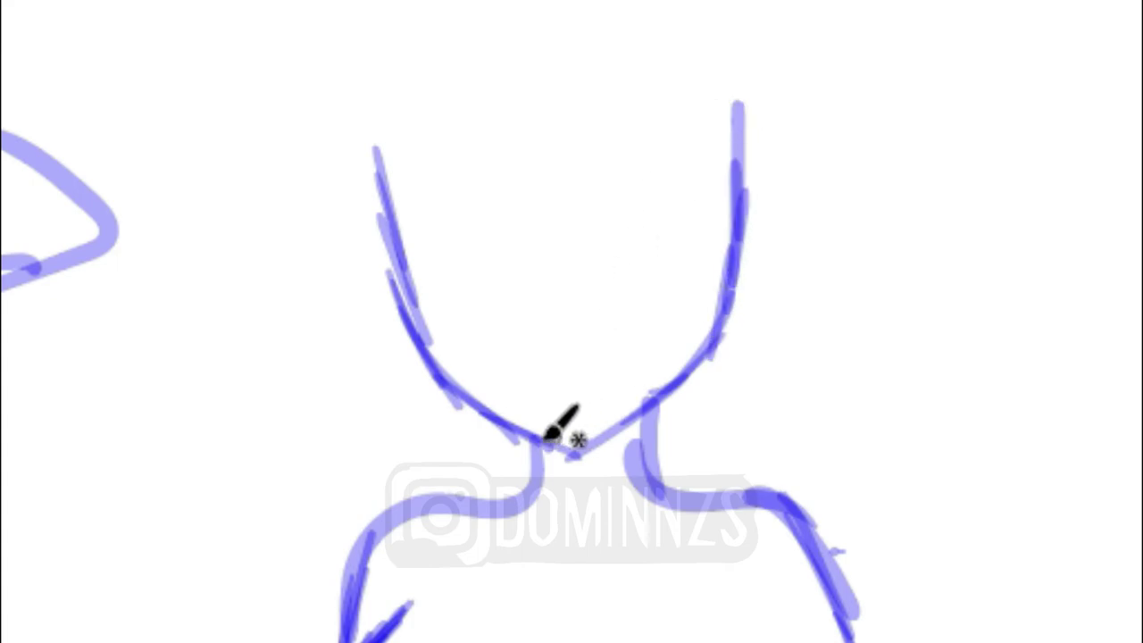
mouse_move(588, 493)
mouse_down()
mouse_move(556, 368)
mouse_move(519, 32)
mouse_up()
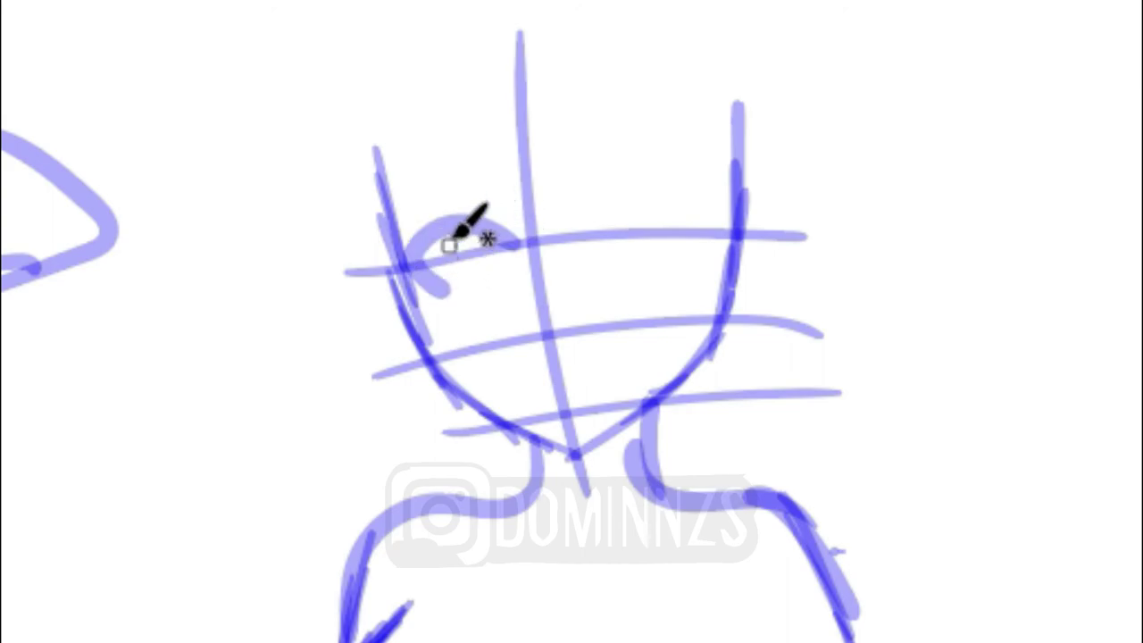
Step: Sketch the eyes, eyebrows and a small mouth along the face's guidelines
mouse_move(453, 234)
mouse_down()
mouse_move(460, 265)
mouse_move(497, 288)
mouse_up()
mouse_move(580, 229)
mouse_down()
mouse_move(652, 211)
mouse_move(693, 225)
mouse_move(662, 277)
mouse_up()
mouse_move(600, 226)
mouse_down()
mouse_move(620, 267)
mouse_move(644, 234)
mouse_up()
mouse_move(393, 196)
mouse_down()
mouse_move(423, 182)
mouse_move(498, 189)
mouse_up()
drag(568, 188, 670, 185)
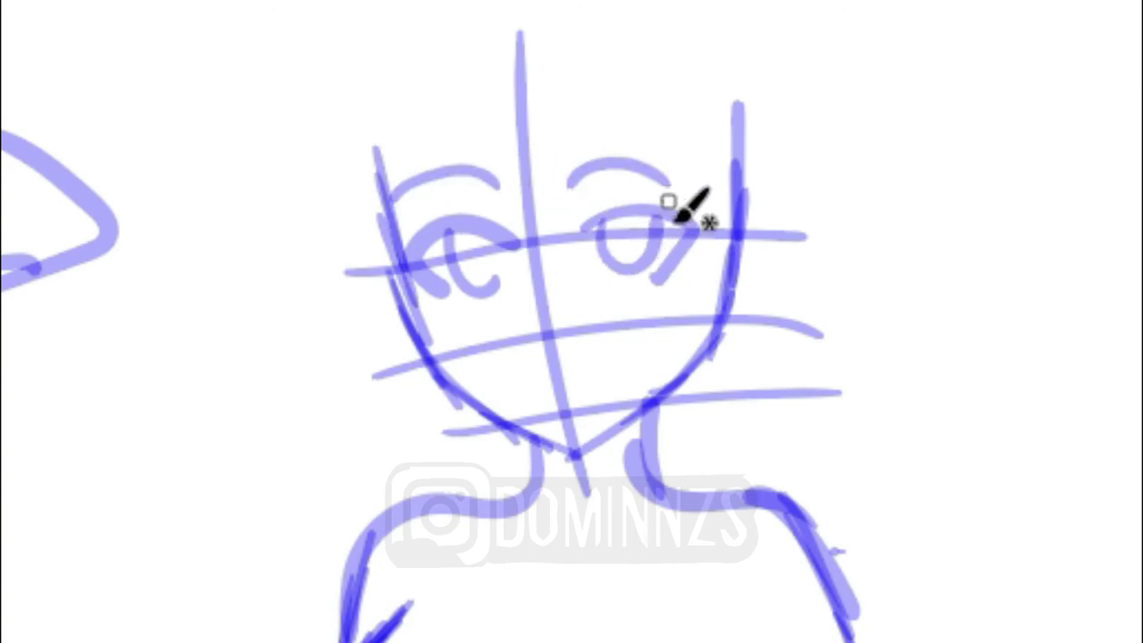
mouse_move(549, 386)
mouse_down()
mouse_move(555, 399)
mouse_move(566, 383)
mouse_move(577, 409)
mouse_move(567, 446)
mouse_up()
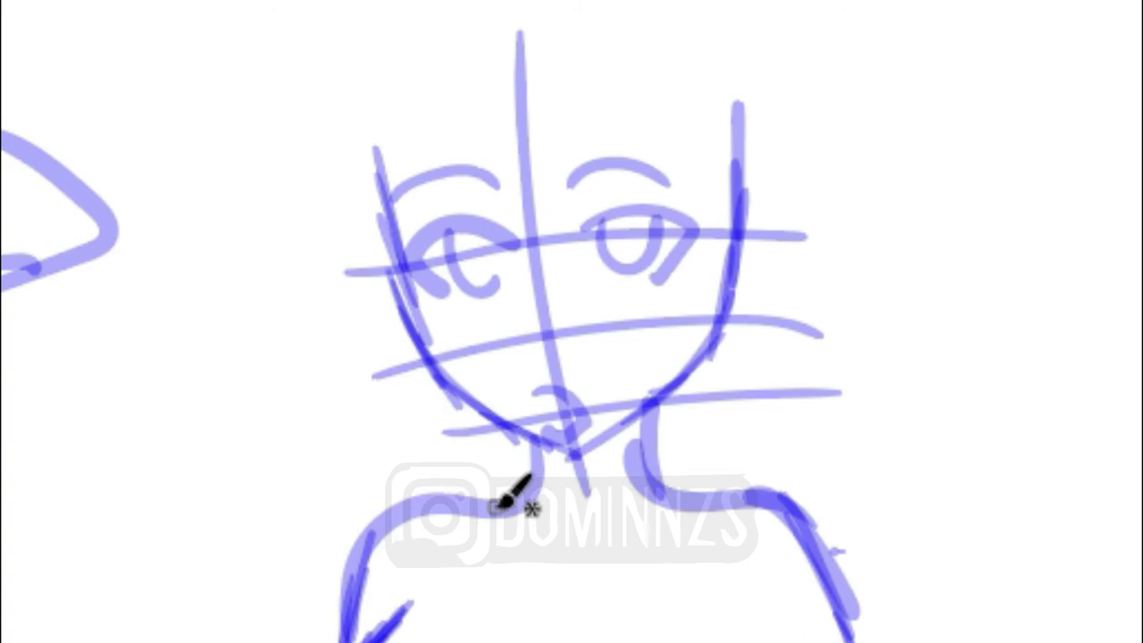
Step: Delete the horizontal and vertical guidelines from the face
key(v)
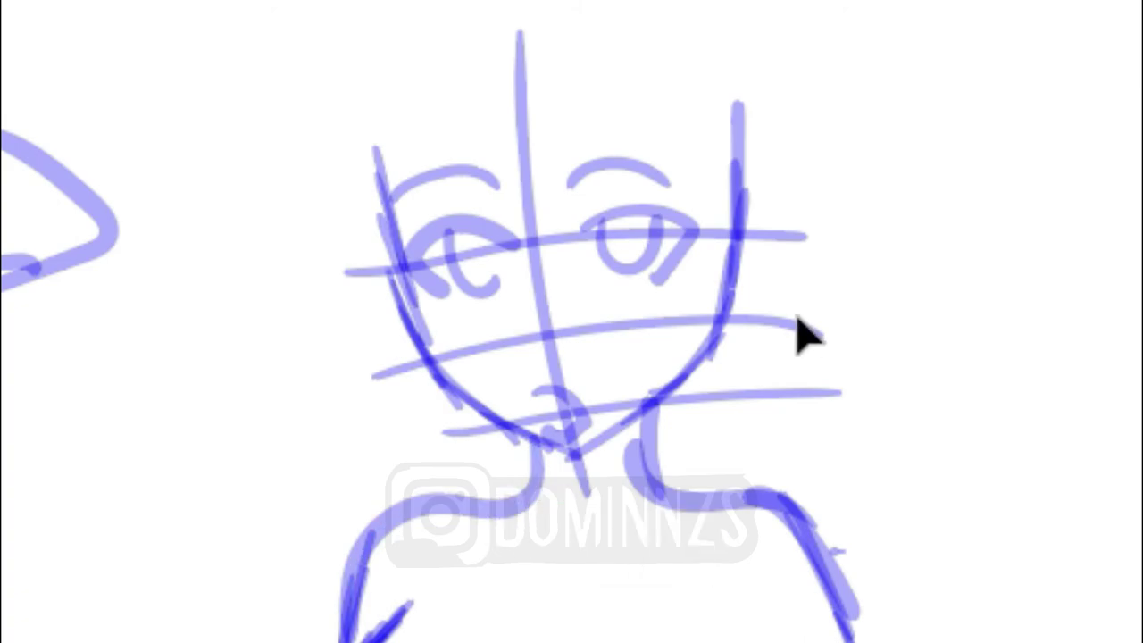
drag(779, 437, 801, 323)
key(Delete)
click(793, 236)
key(Delete)
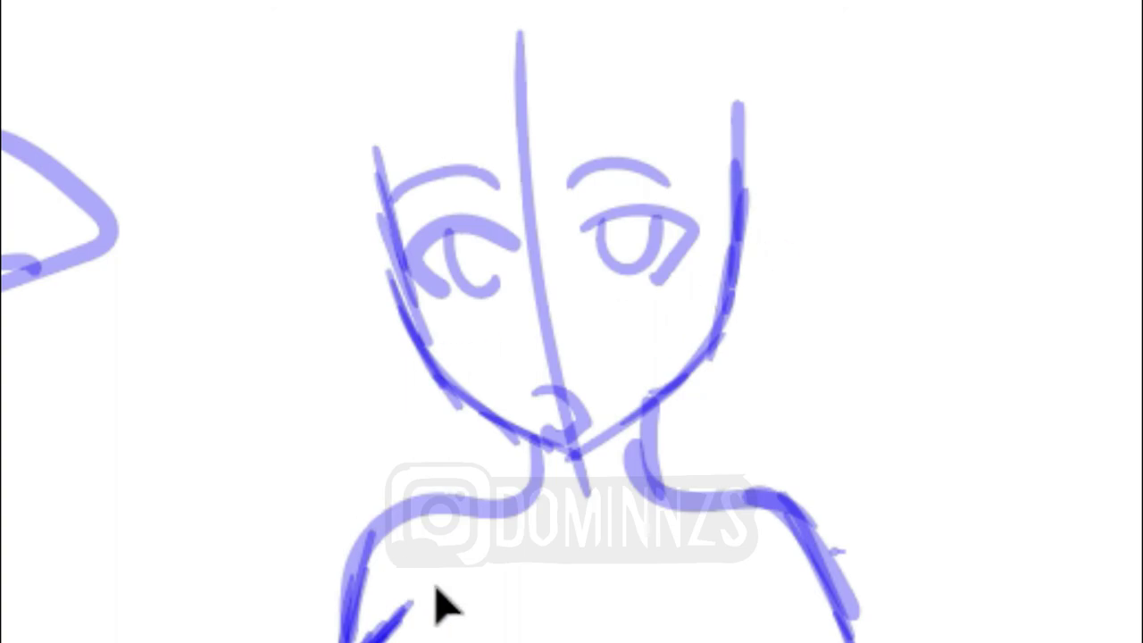
click(561, 332)
key(Delete)
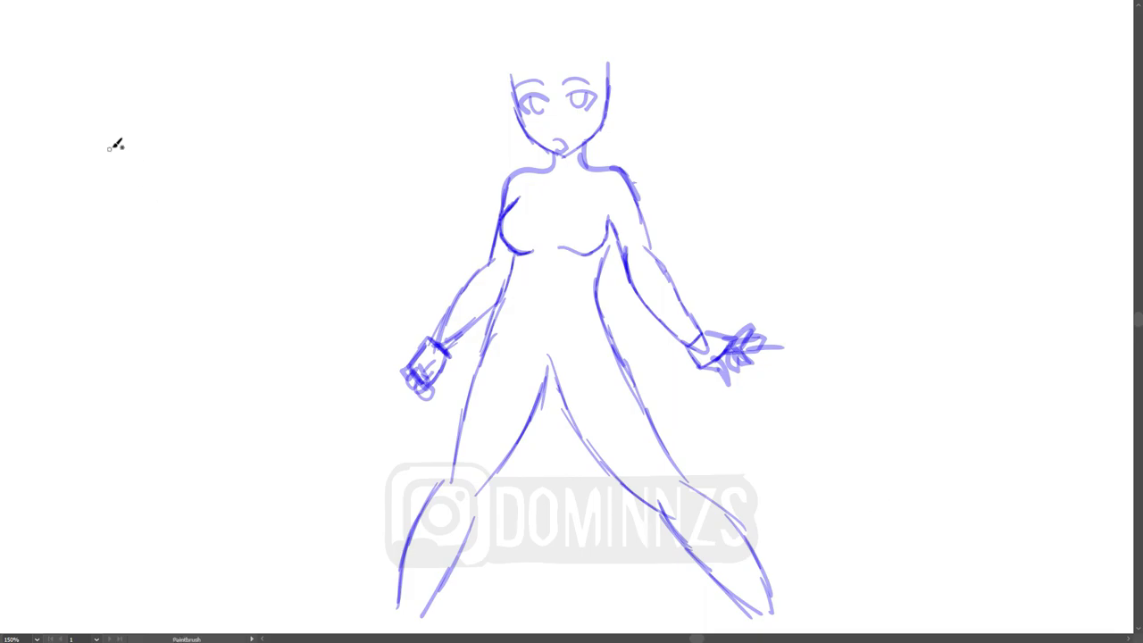
Step: Handwrite "Next video" in the empty area beside the figure's head
mouse_move(102, 143)
mouse_down()
mouse_move(103, 89)
mouse_move(130, 87)
mouse_up()
drag(130, 127, 179, 143)
drag(180, 102, 153, 143)
drag(189, 87, 190, 144)
mouse_move(174, 121)
mouse_down()
mouse_move(266, 109)
mouse_move(275, 143)
mouse_up()
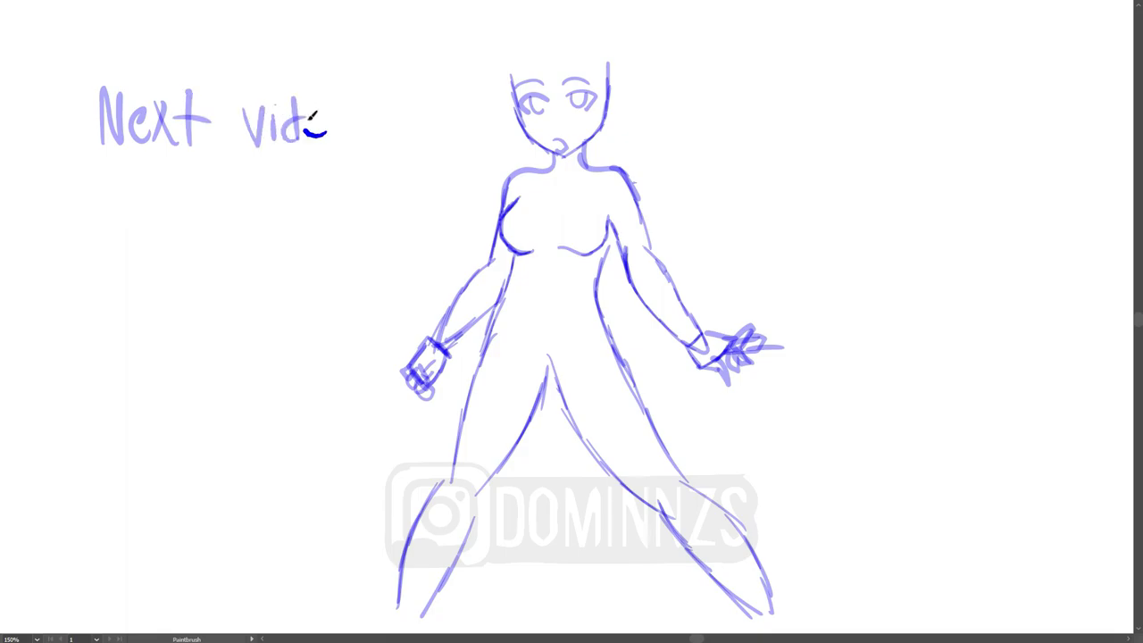
drag(353, 116, 355, 114)
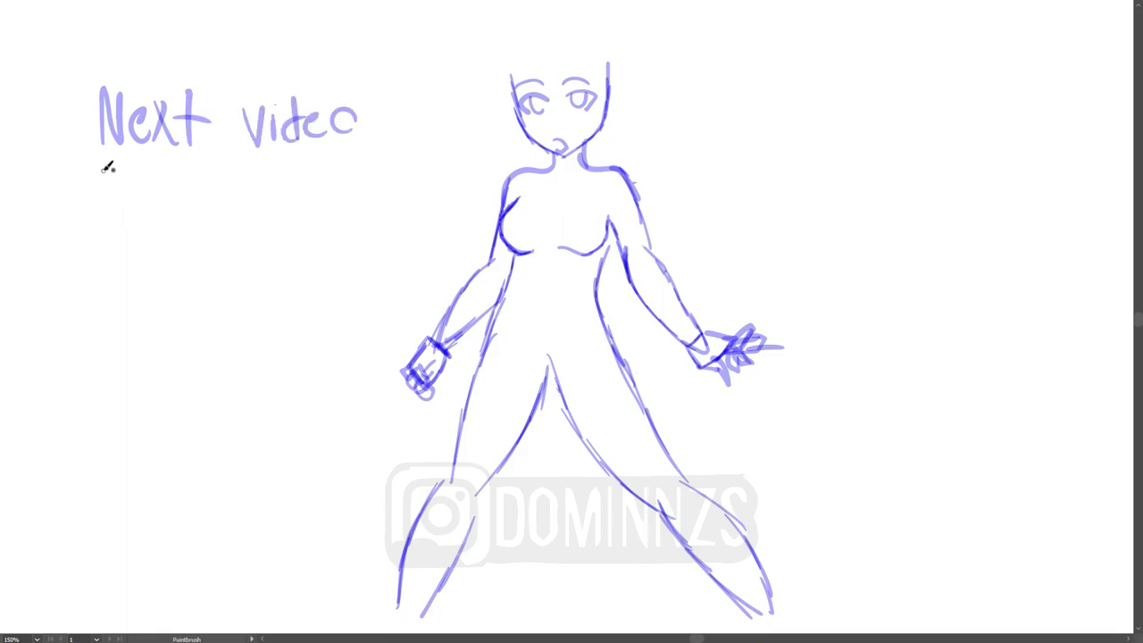
Step: Continue the handwritten note with "will be clo" on a second line
mouse_move(102, 170)
mouse_down()
mouse_move(126, 171)
mouse_move(150, 196)
mouse_up()
drag(160, 166, 160, 198)
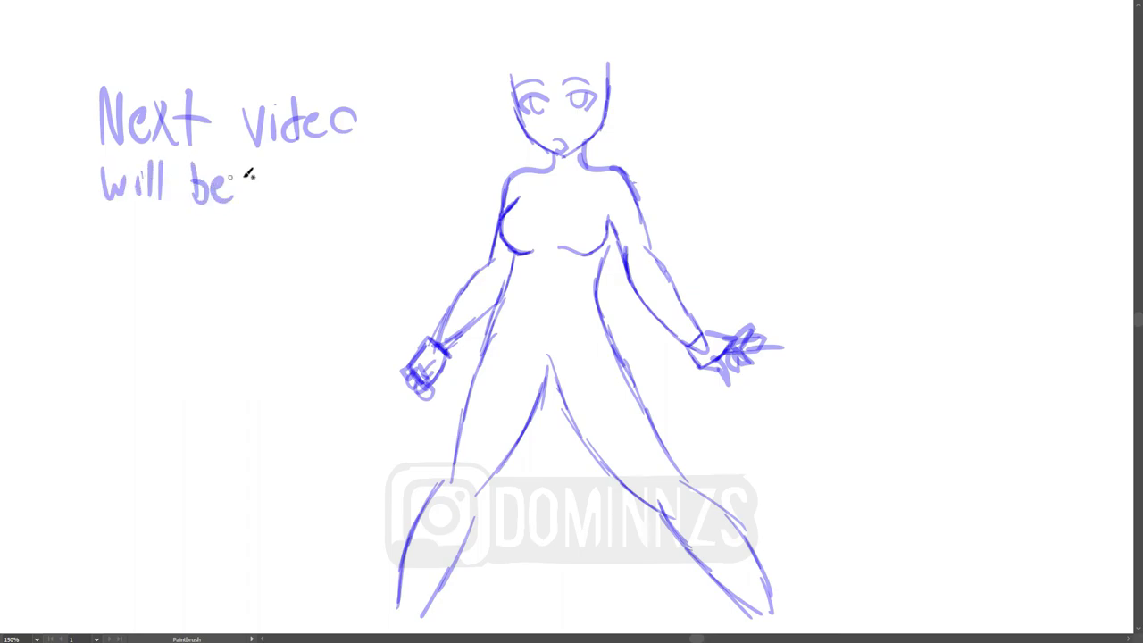
click(309, 189)
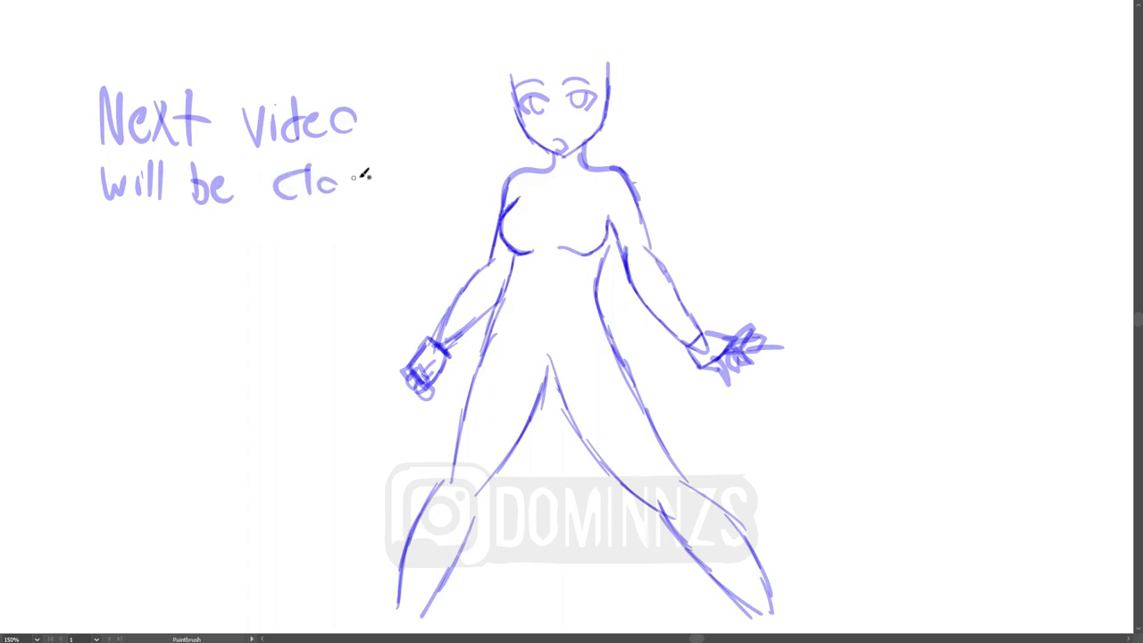